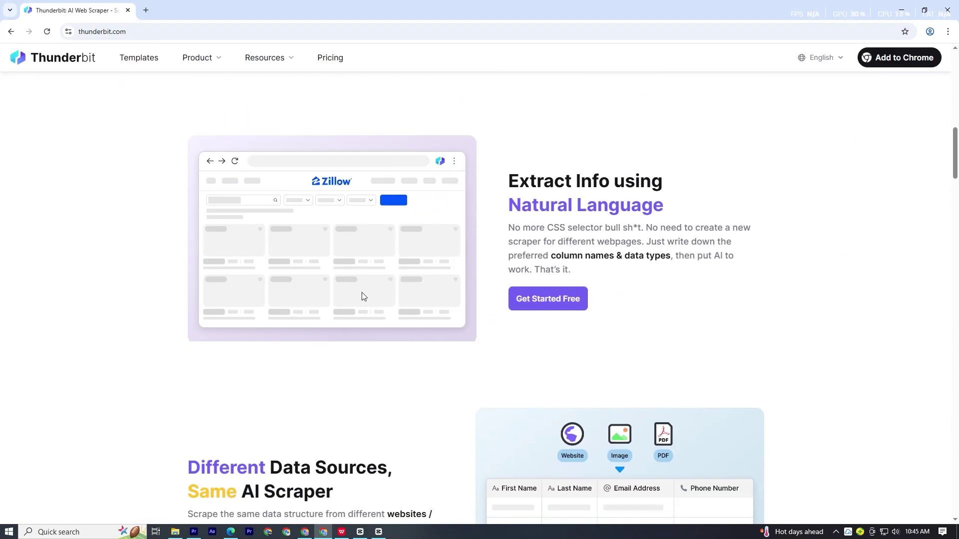
- Have AI suggest name, job title, department, email, phone and office columns, then scrape the 10 Playground contacts
scroll(654, 301, "down", 1)
scroll(384, 301, "down", 4)
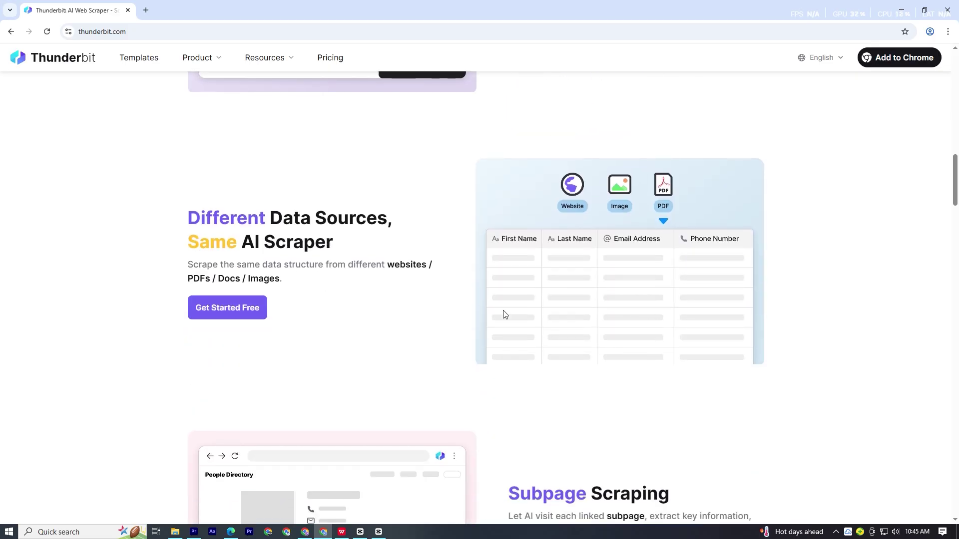
scroll(442, 310, "down", 10)
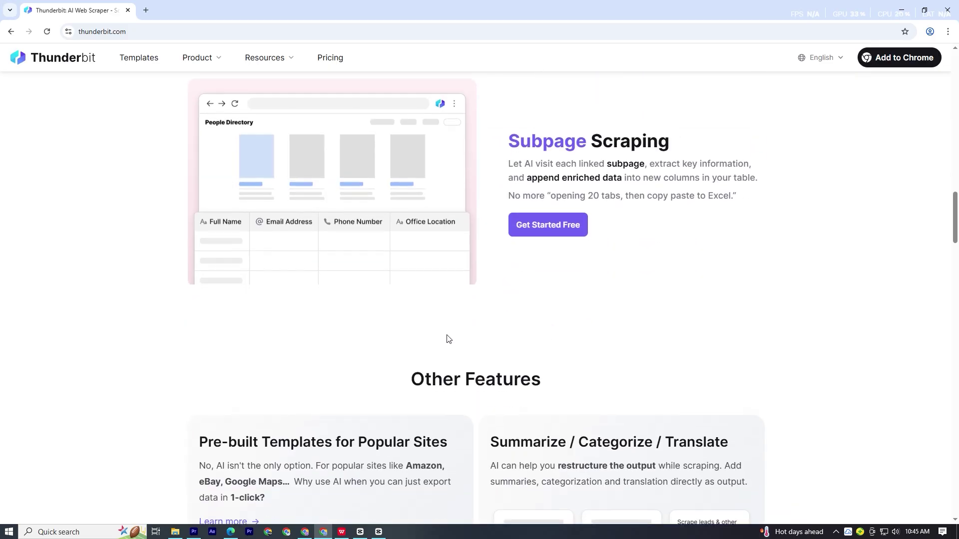
scroll(357, 310, "down", 13)
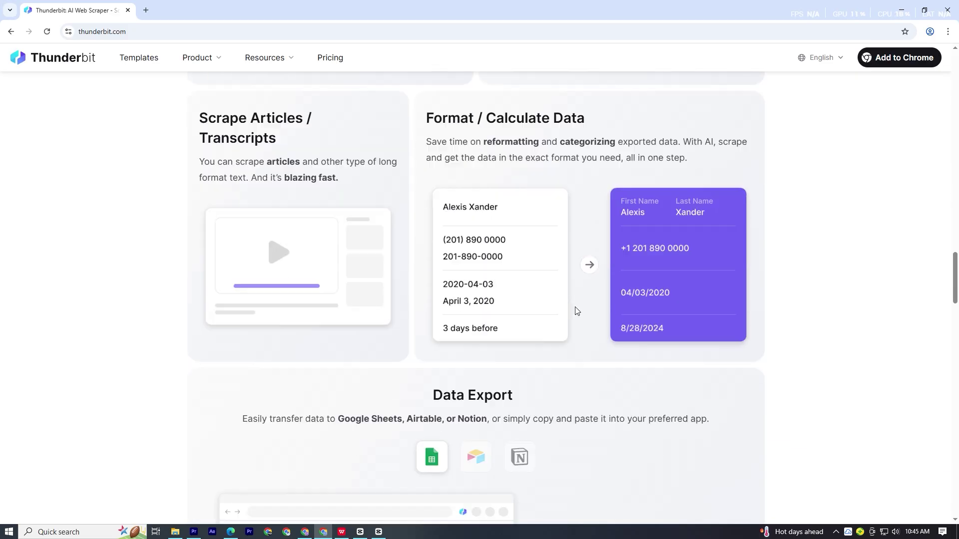
scroll(496, 320, "down", 11)
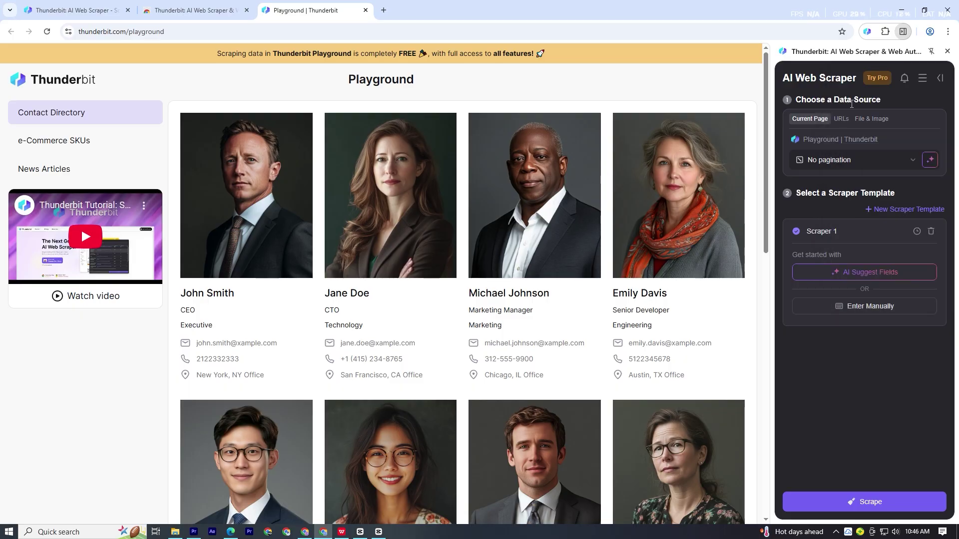
left_click(864, 273)
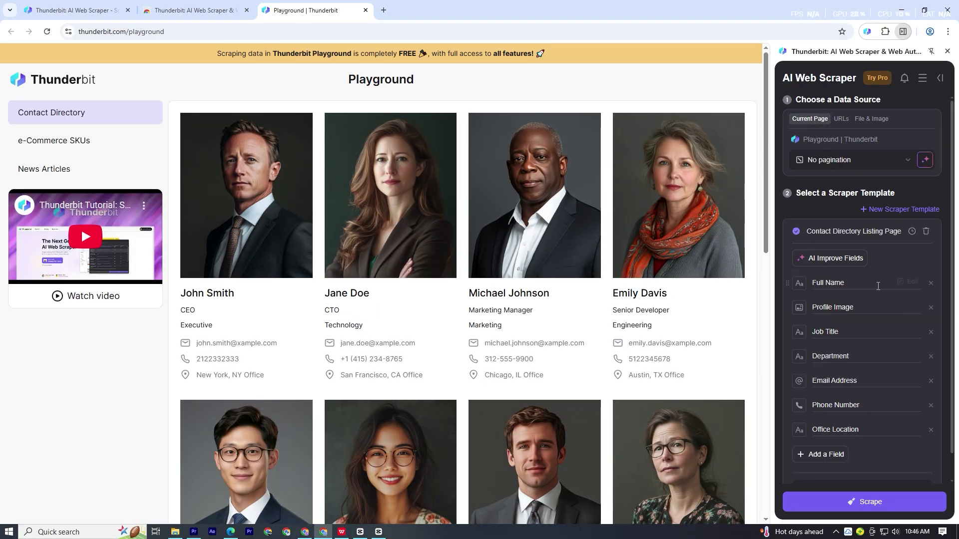
left_click(856, 502)
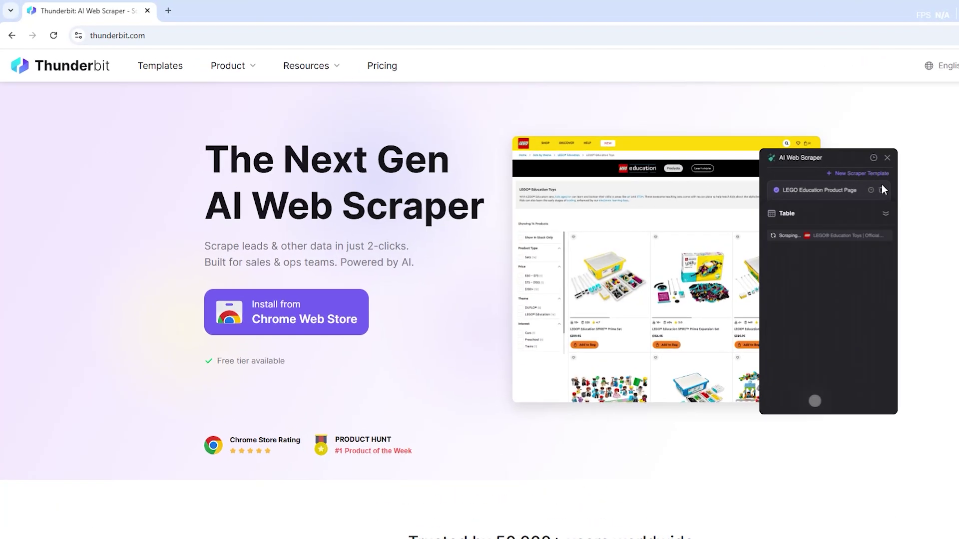
- Add the Thunderbit: AI Web Scraper & Web Automation Agent extension to Chrome from its Web Store listing
scroll(249, 330, "down", 15)
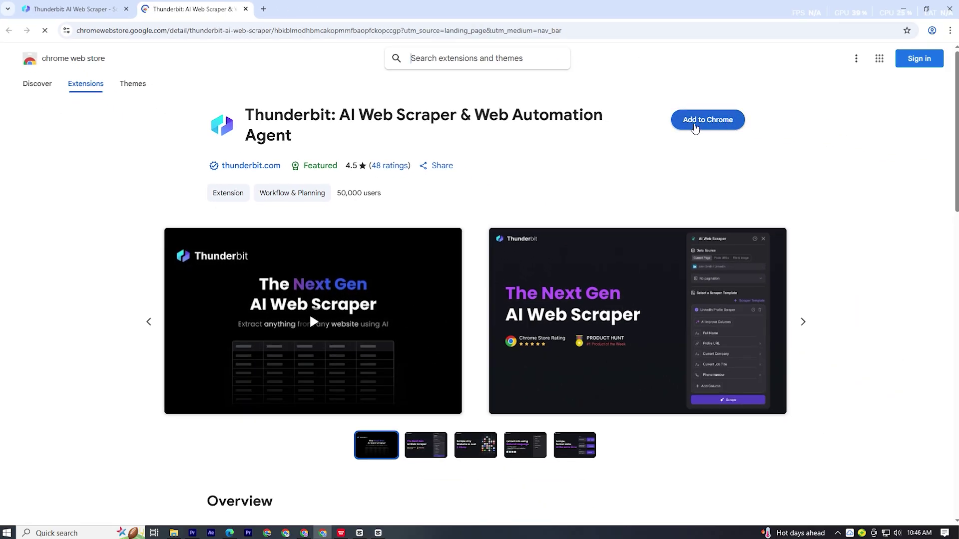
left_click(696, 125)
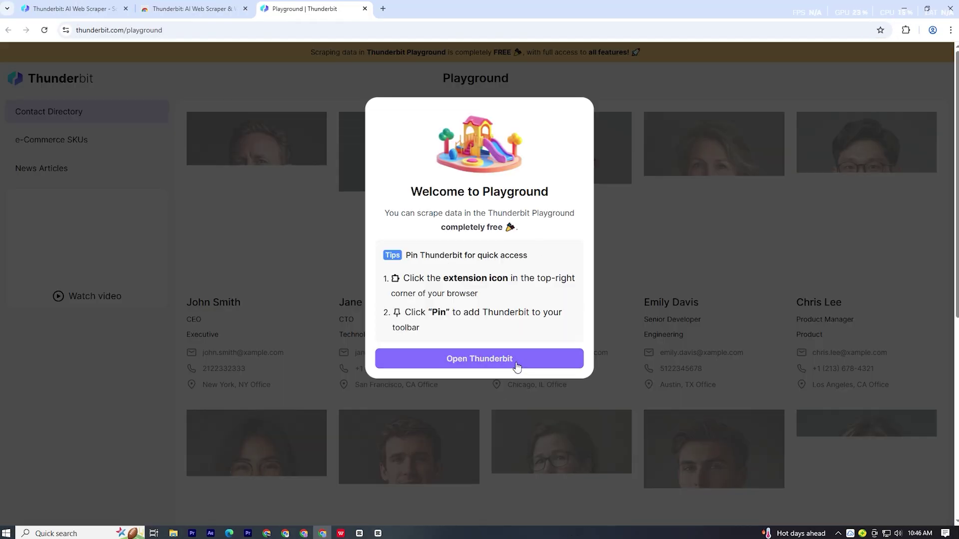
- Close the Playground welcome message and pin Thunderbit to Chrome's toolbar from the Extensions menu
left_click(517, 367)
left_click(906, 30)
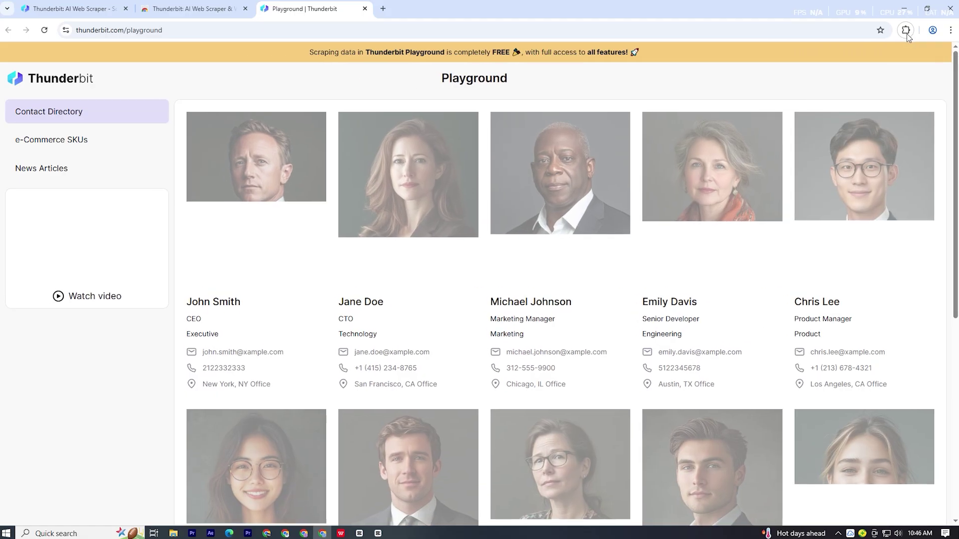
left_click(905, 30)
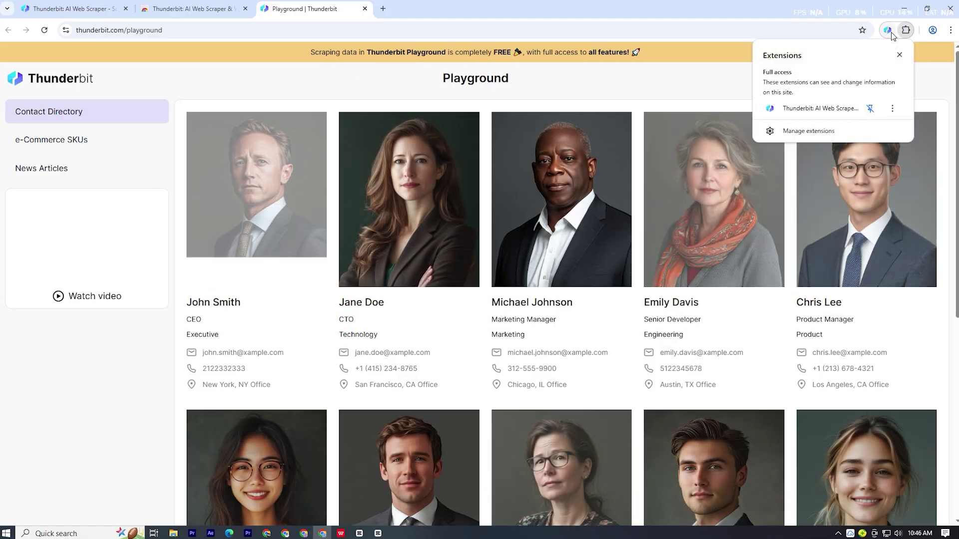
left_click(899, 54)
left_click(890, 32)
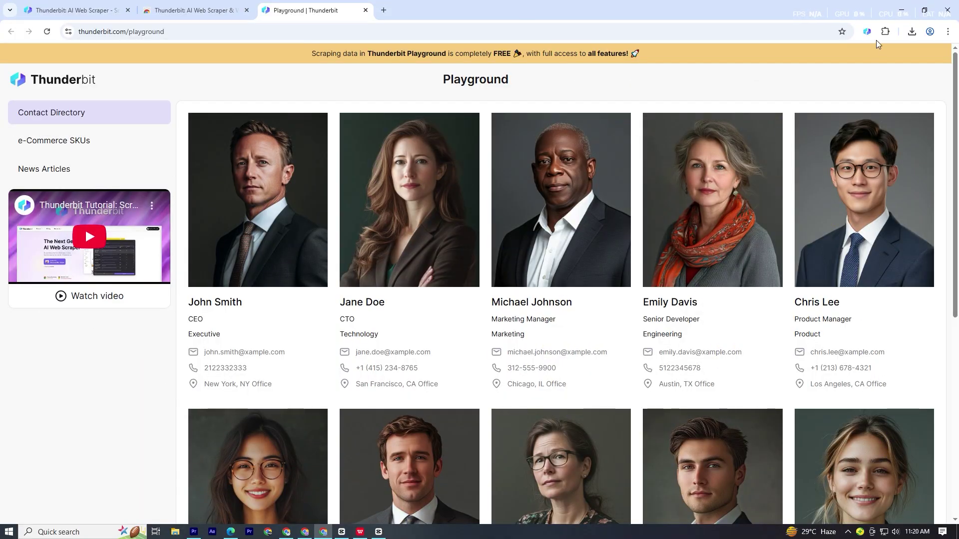
- Launch Thunderbit from the toolbar and have AI suggest fields, including profile images, for the Playground contacts
left_click(867, 32)
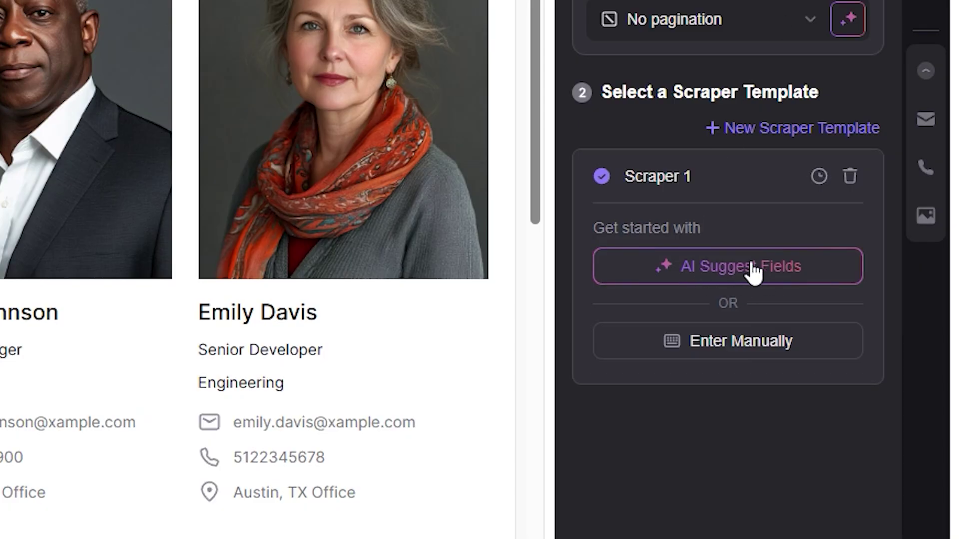
left_click(752, 270)
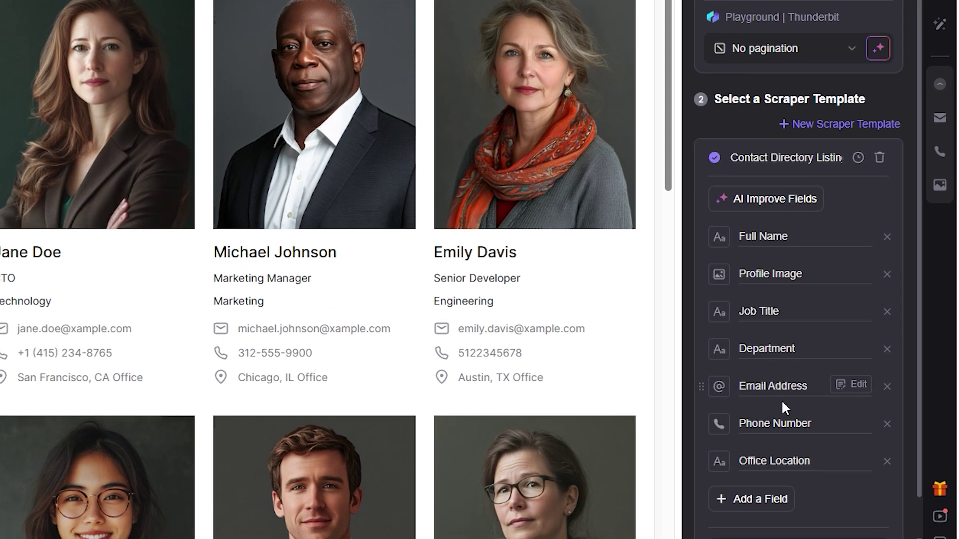
scroll(776, 464, "down", 1)
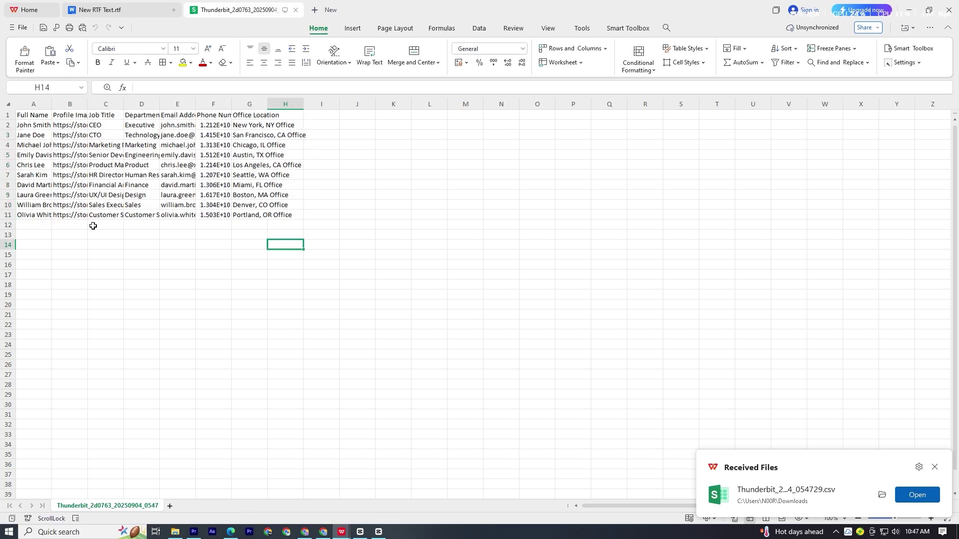
scroll(86, 176, "up", 5)
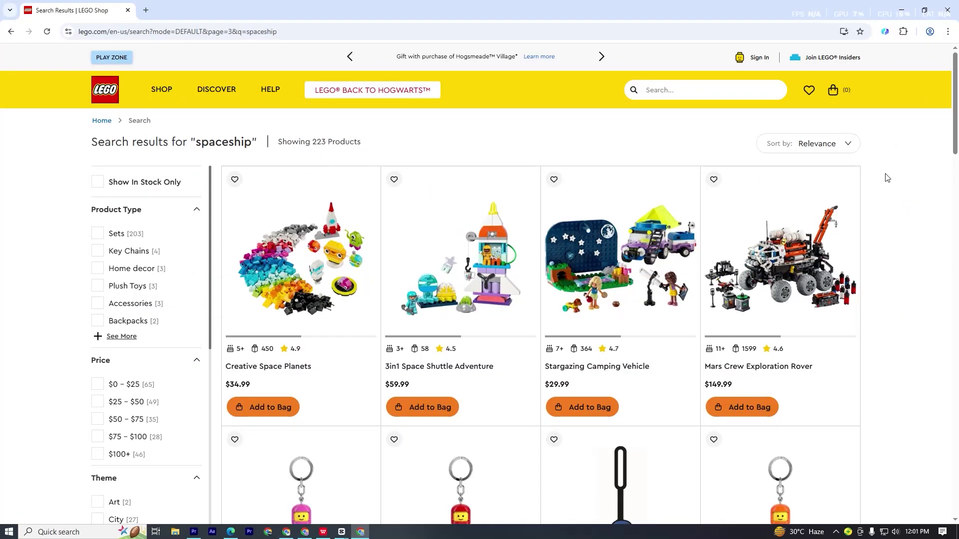
- Browse the LEGO spaceship results and bring up Thunderbit with its Product Listing Page template
scroll(887, 178, "down", 6)
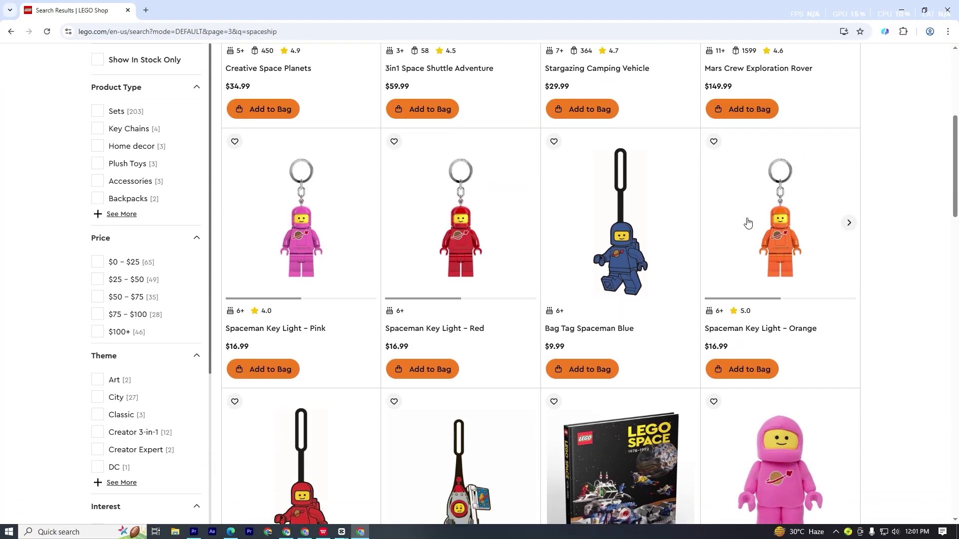
scroll(748, 223, "down", 6)
scroll(875, 234, "up", 5)
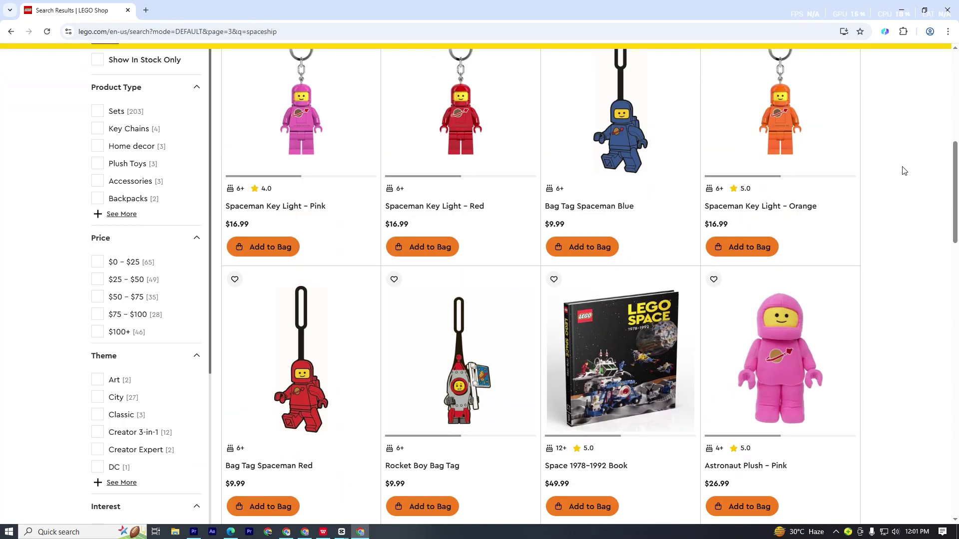
left_click(885, 32)
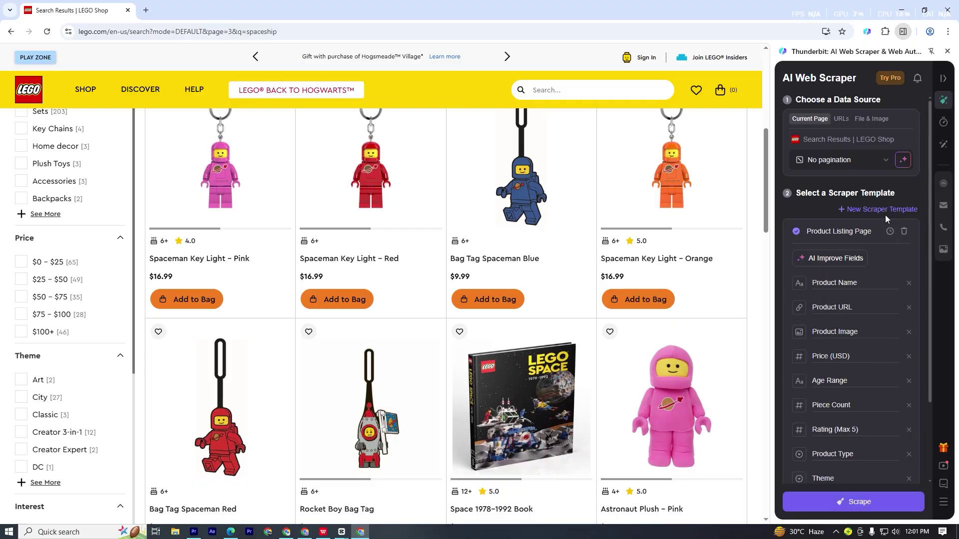
- Set the Product Listing Page template to click-based pagination using the results' next-page arrow
left_click(881, 210)
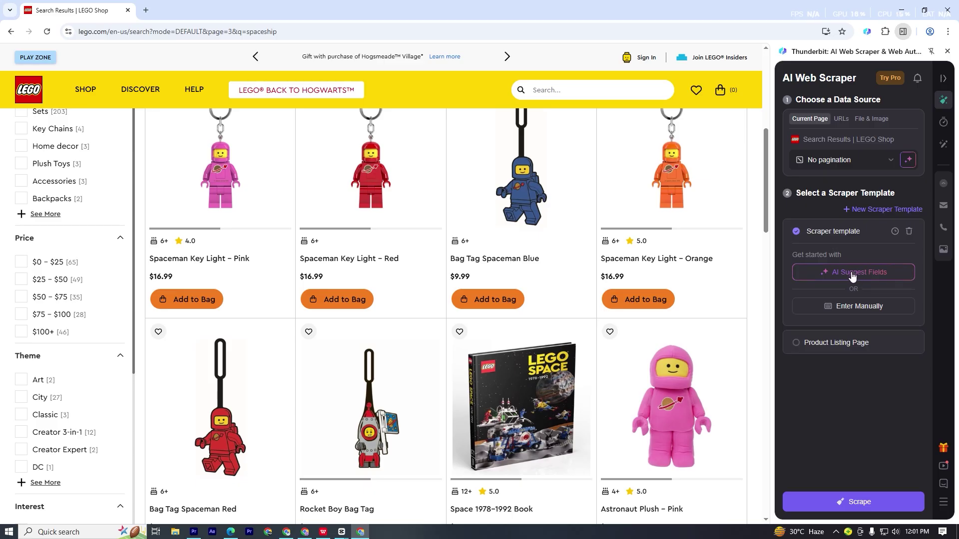
left_click(841, 307)
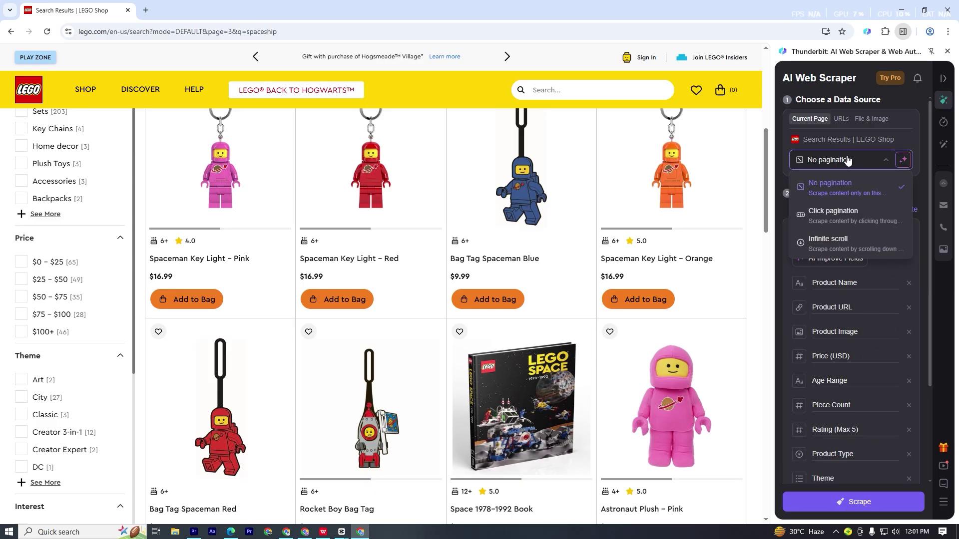
left_click(832, 220)
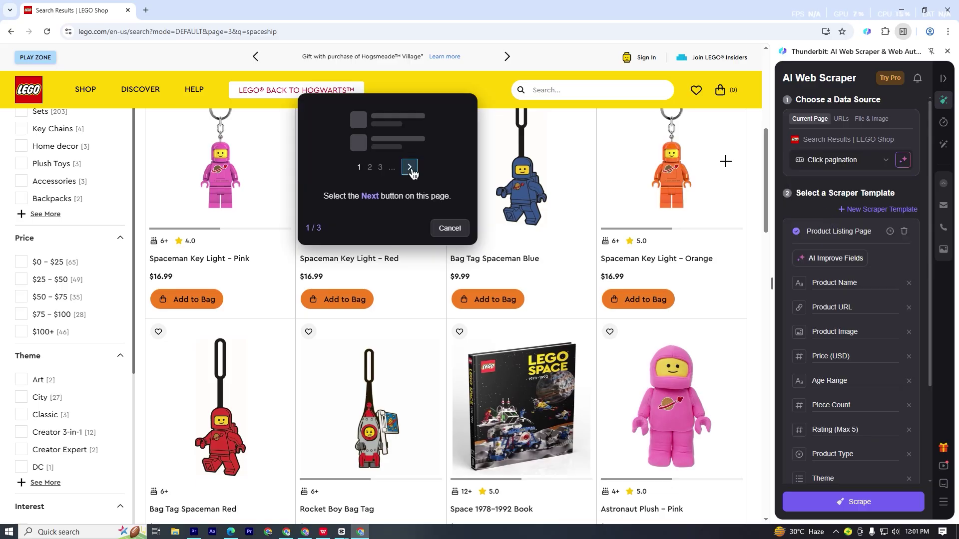
scroll(500, 250, "down", 20)
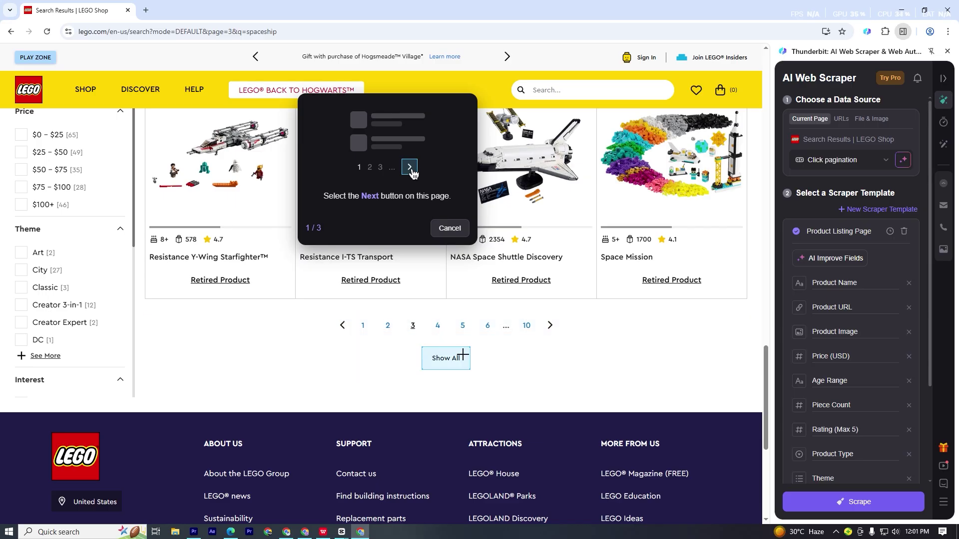
left_click(412, 326)
left_click(535, 310)
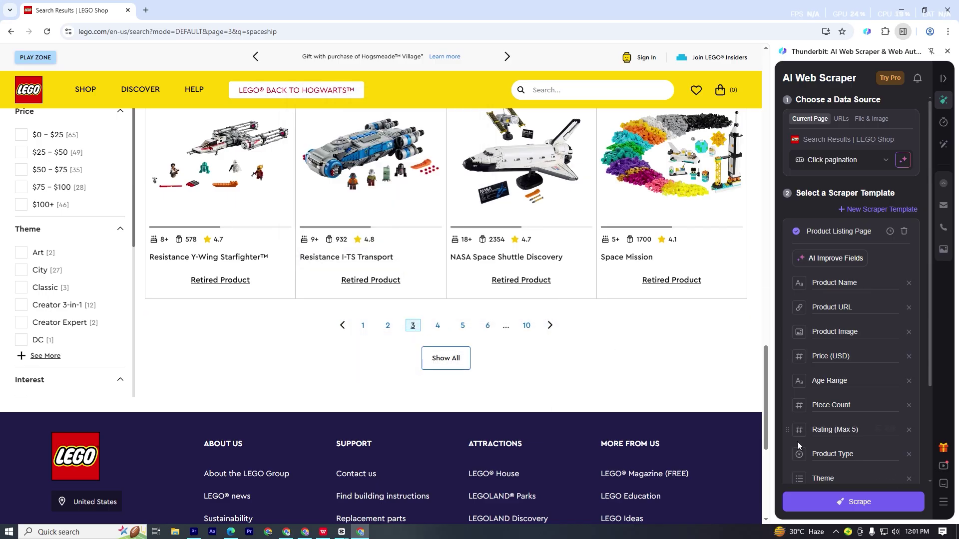
- Scrape all LEGO result pages into a 72-row table, page through it and download it
left_click(855, 502)
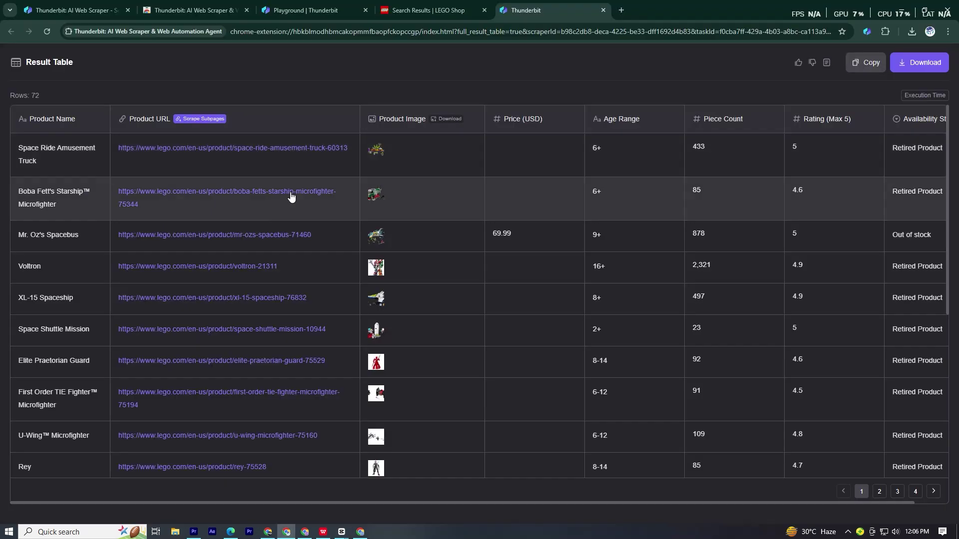
scroll(529, 240, "down", 8)
scroll(596, 303, "down", 5)
left_click(878, 492)
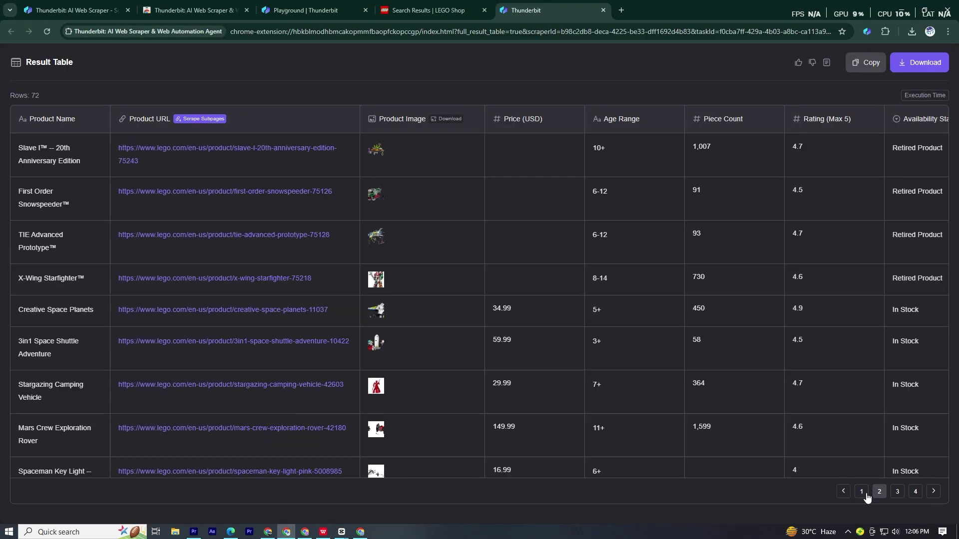
left_click(898, 492)
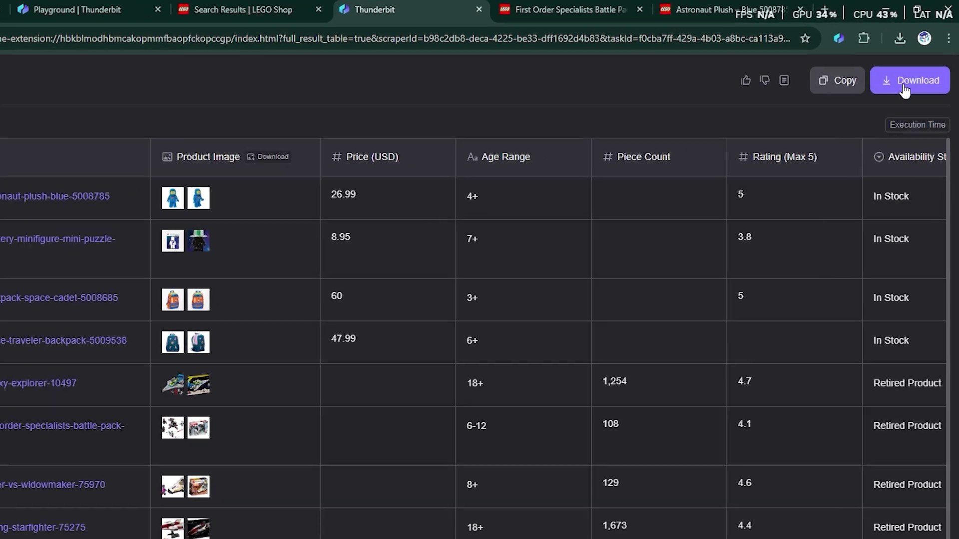
left_click(919, 62)
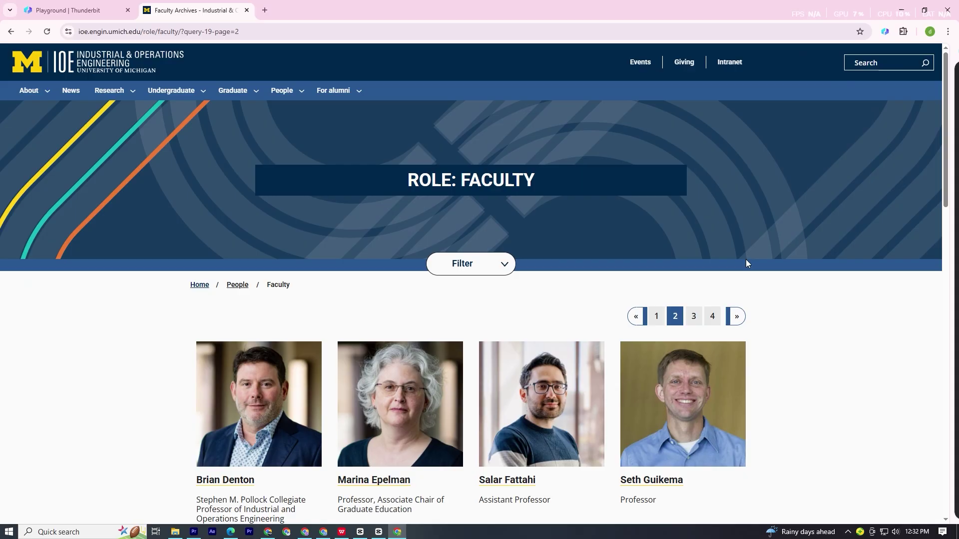
- Open a faculty member's profile from the IOE faculty directory
scroll(589, 242, "down", 10)
left_click(263, 207)
scroll(442, 216, "down", 5)
- Look at another faculty profile, then return to the IOE faculty directory listing
key("alt+Left")
left_click(546, 209)
scroll(589, 297, "up", 2)
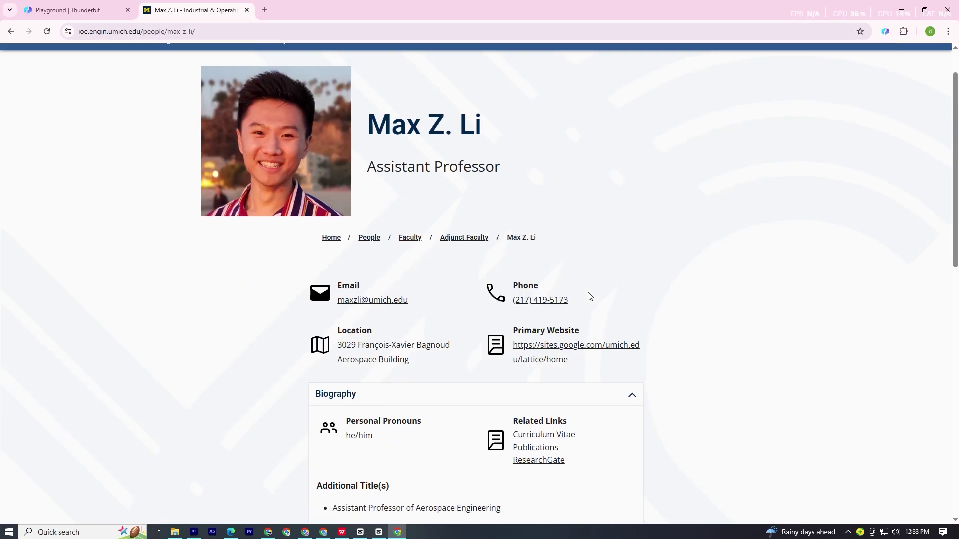
key("alt+Left")
scroll(590, 296, "up", 10)
- Scrape the faculty directory into 16 rows of full names, profile URLs, job titles and images
left_click(885, 32)
left_click(859, 272)
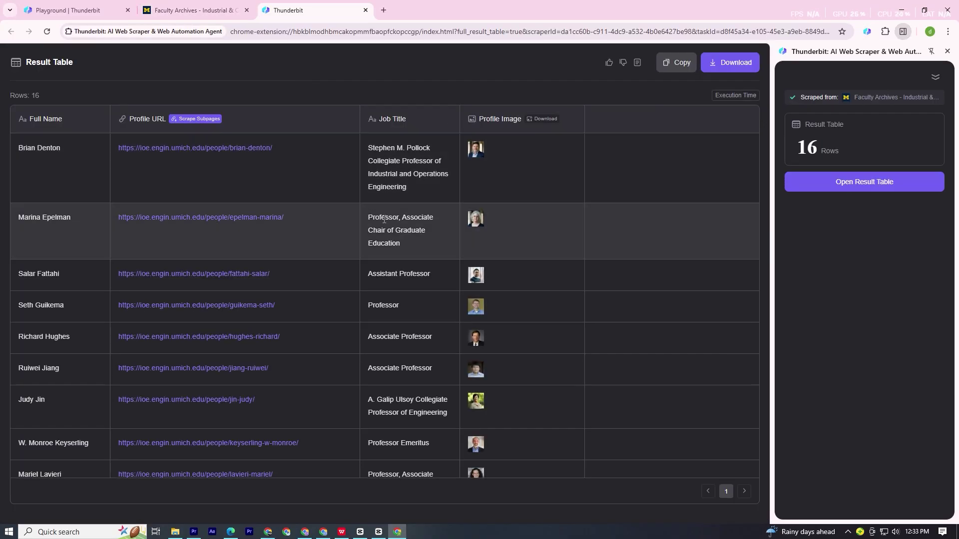
scroll(512, 229, "down", 3)
scroll(512, 229, "down", 3)
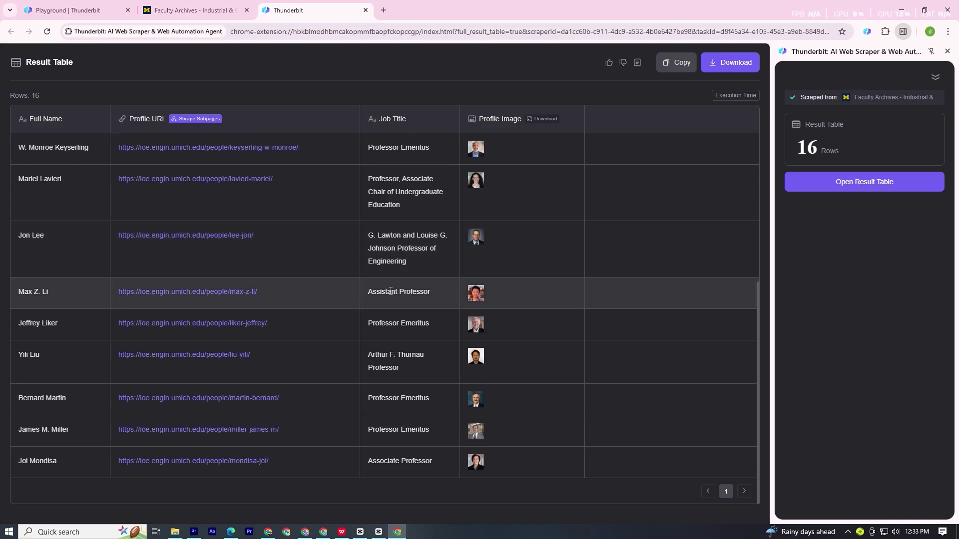
scroll(549, 274, "up", 5)
scroll(449, 300, "up", 1)
scroll(524, 340, "down", 5)
scroll(524, 340, "up", 1)
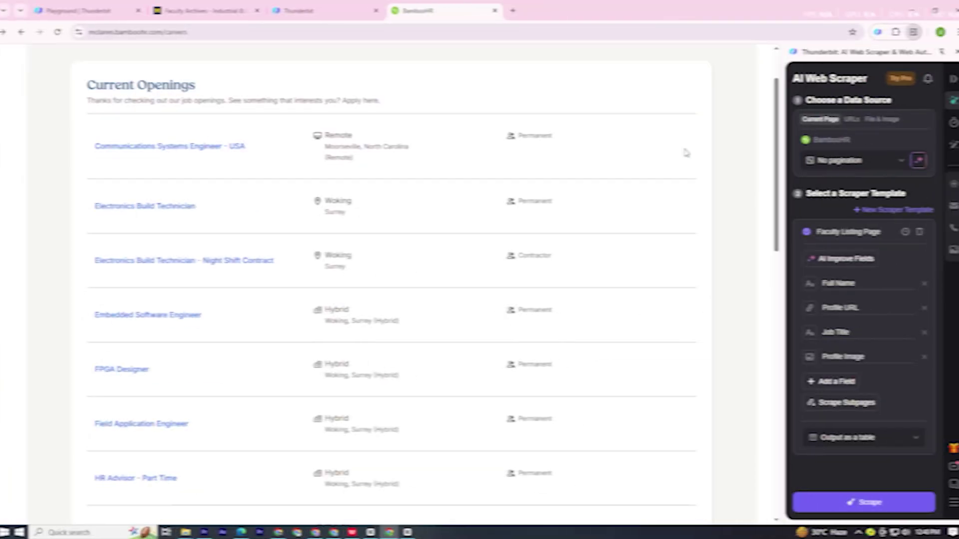
scroll(496, 172, "down", 12)
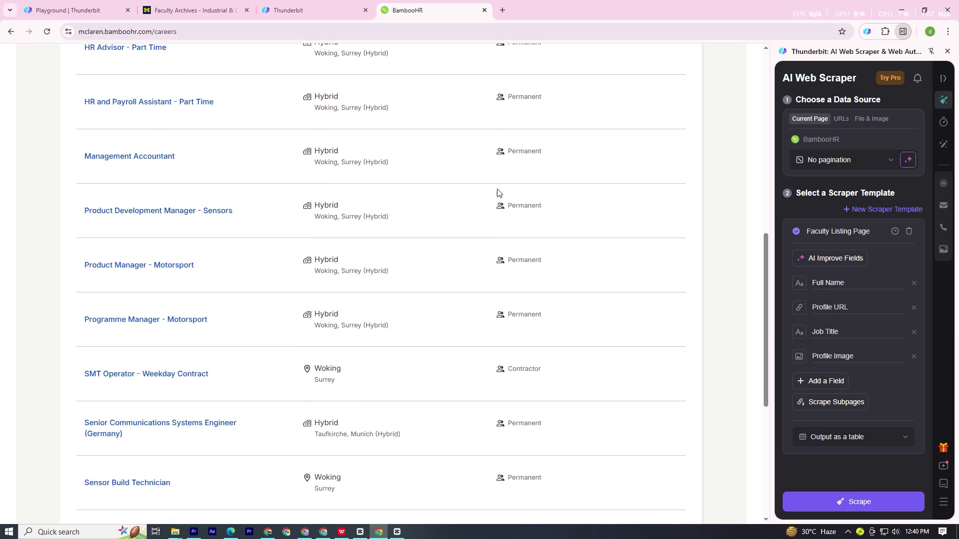
- Scrape the McLaren BambooHR openings with the Job Listing Page template into a 19-row table
scroll(460, 217, "down", 2)
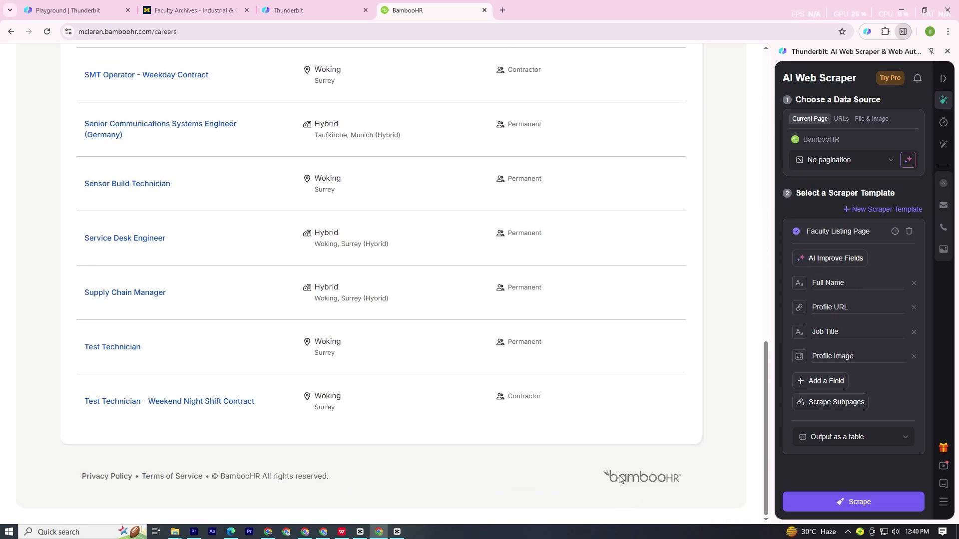
scroll(723, 387, "up", 14)
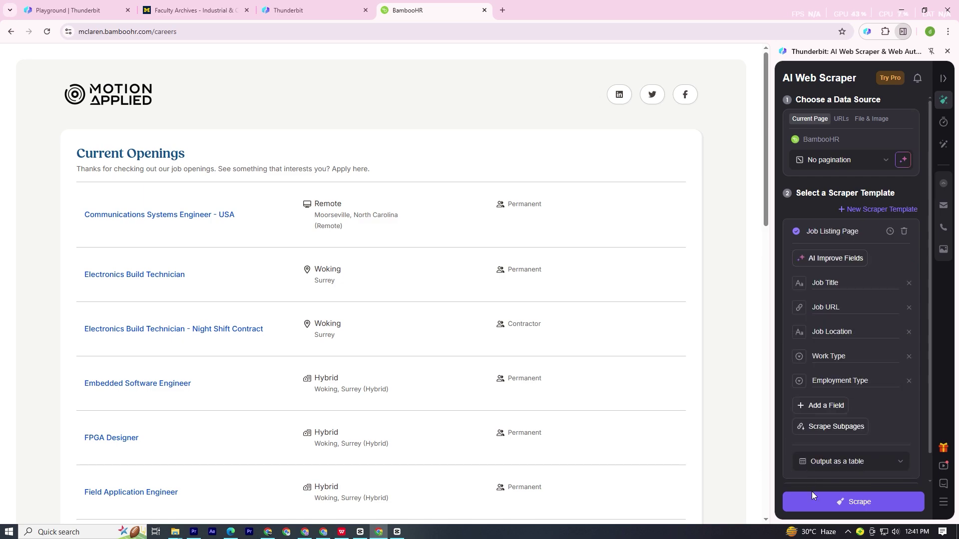
left_click(853, 502)
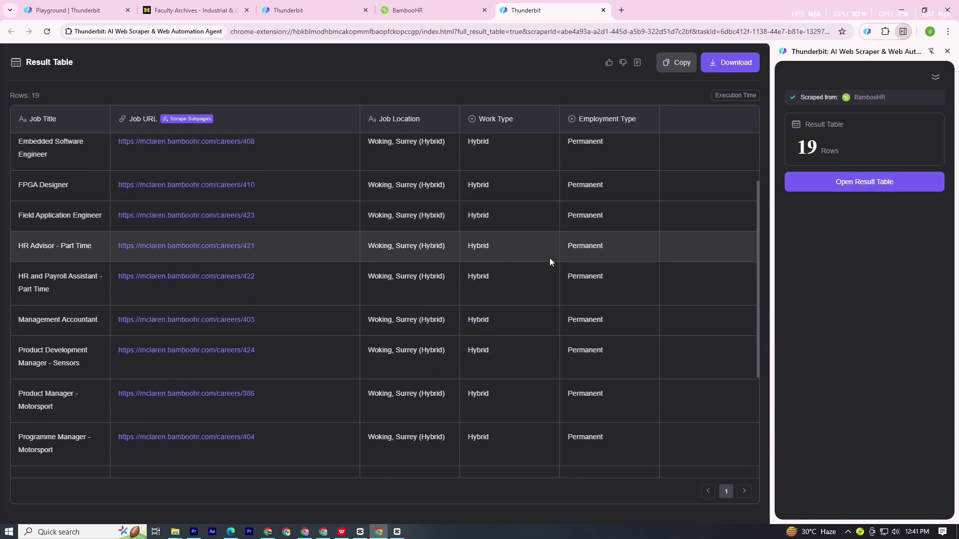
- Bring up the application form for the Senior Communications Systems Engineer (Germany) job
scroll(299, 272, "down", 3)
- Open three scraped job links in new tabs and view the careers/404 posting
left_click(183, 260)
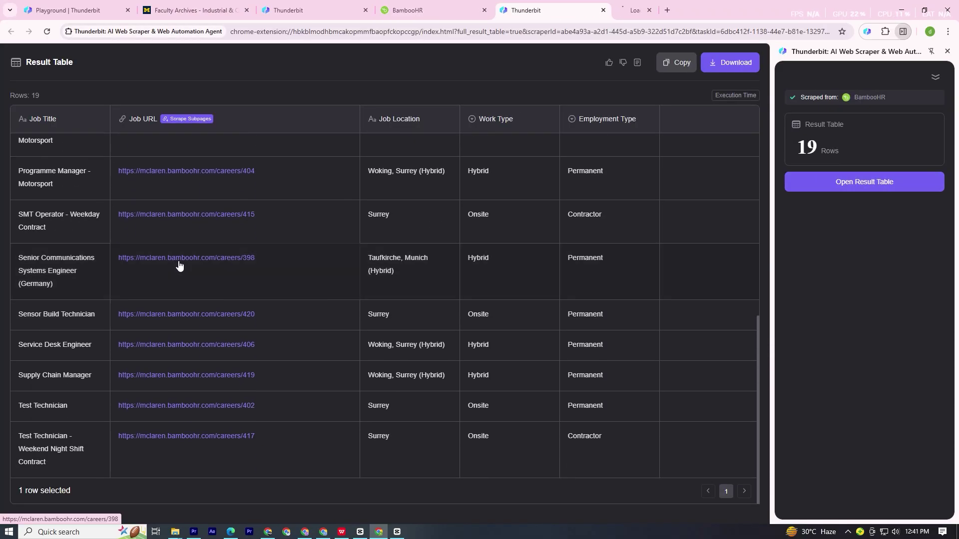
left_click(193, 210)
left_click(227, 173)
left_click(593, 4)
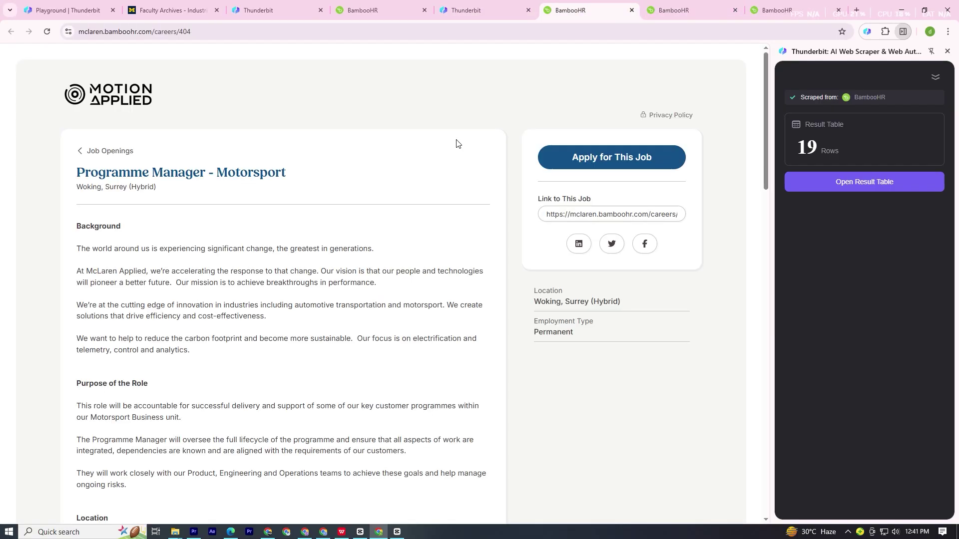
scroll(456, 144, "down", 10)
left_click(689, 10)
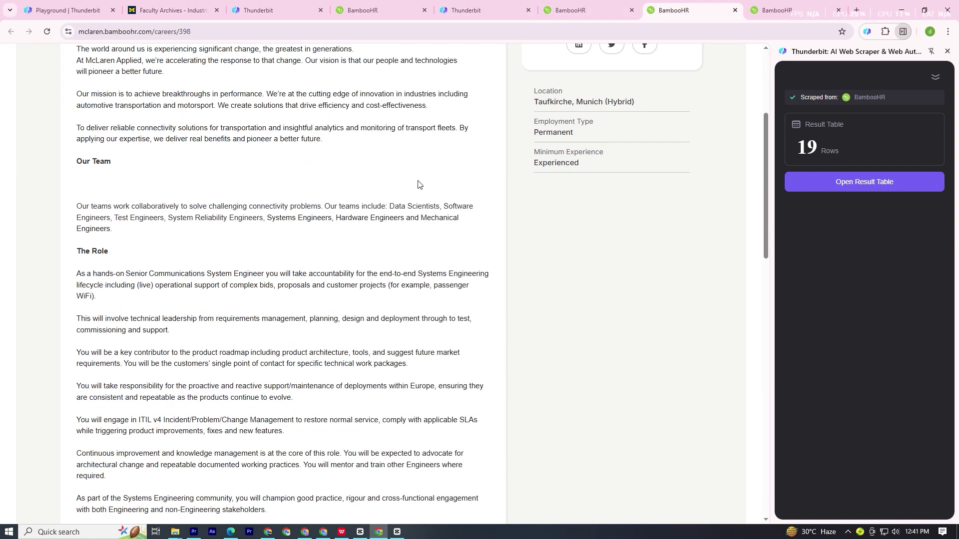
left_click(610, 164)
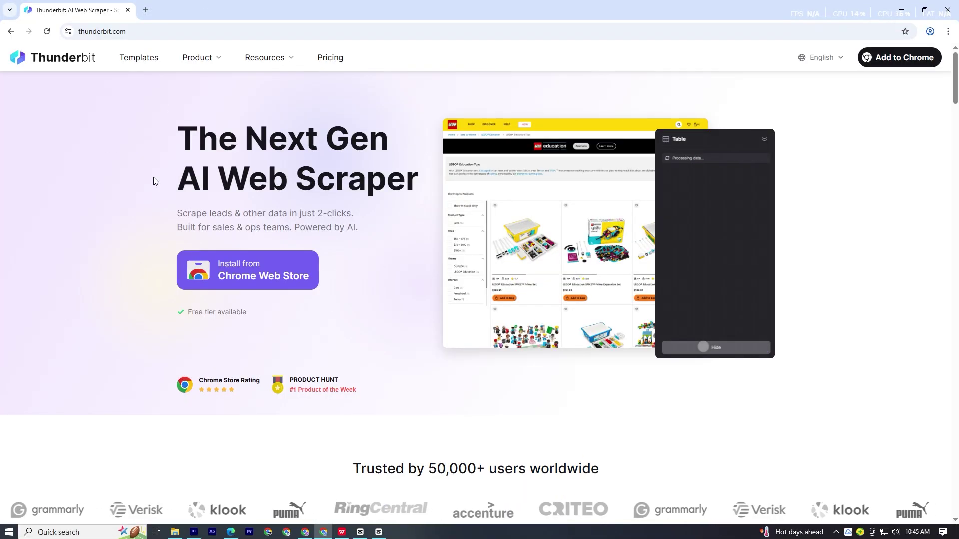
- Scroll through thunderbit.com's feature sections down to the FAQ and back up
scroll(707, 296, "down", 13)
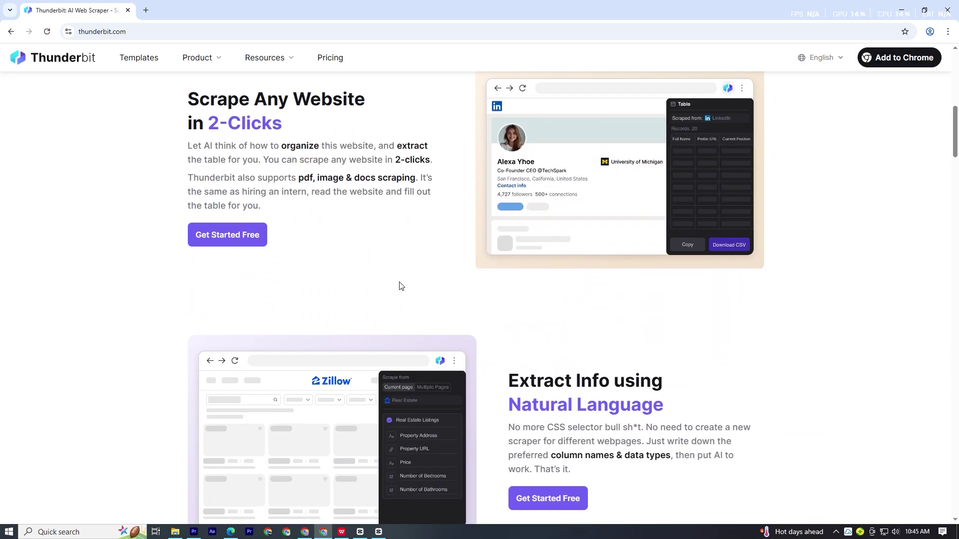
scroll(547, 313, "down", 2)
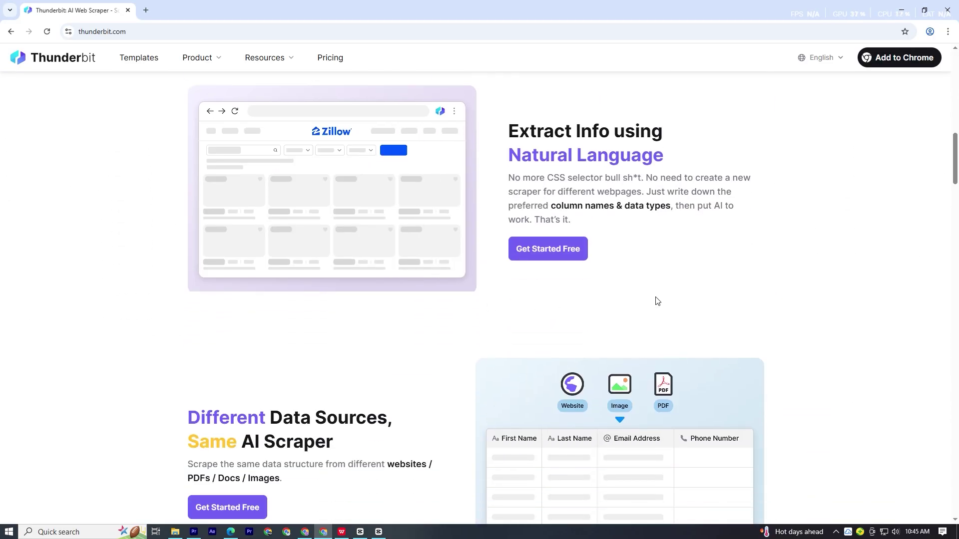
scroll(657, 301, "down", 4)
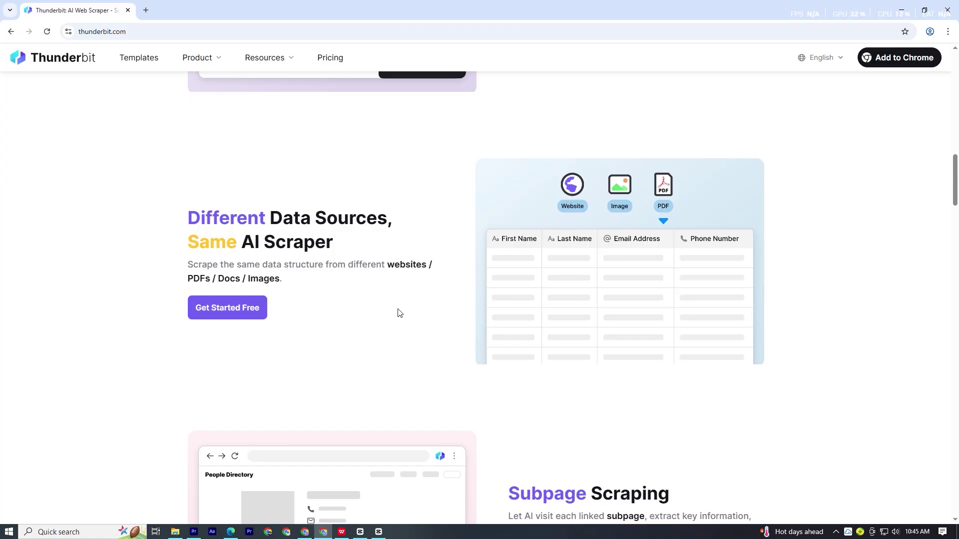
scroll(574, 311, "down", 4)
scroll(490, 339, "down", 6)
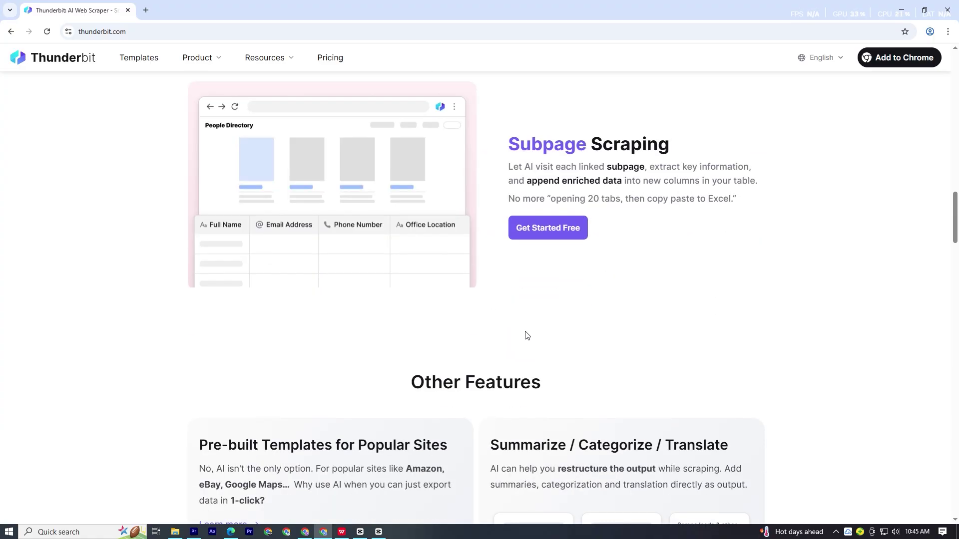
scroll(785, 326, "down", 5)
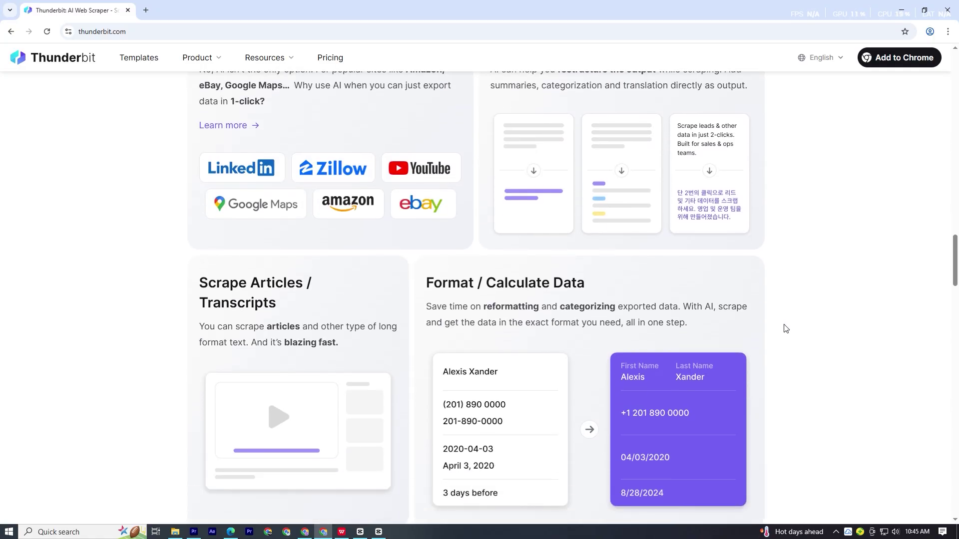
scroll(307, 301, "down", 15)
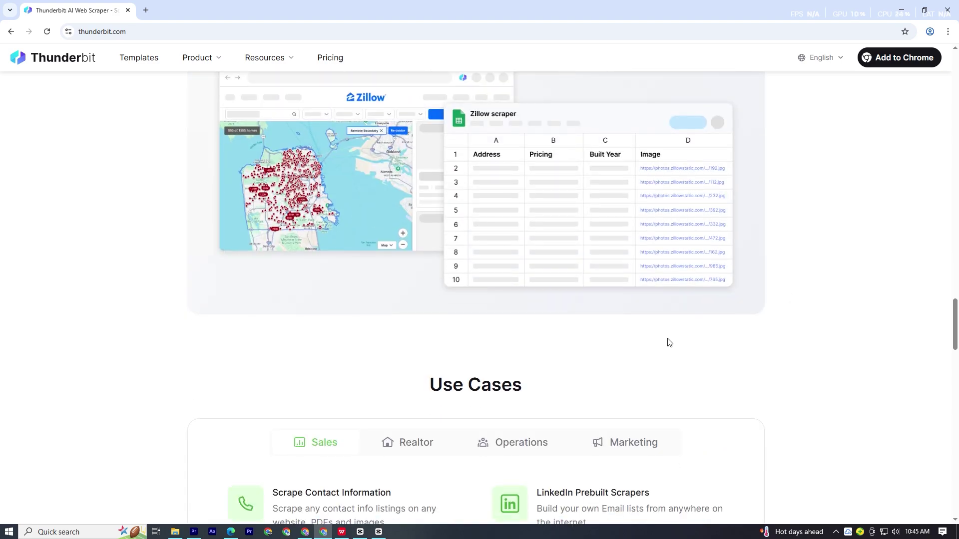
scroll(397, 316, "down", 10)
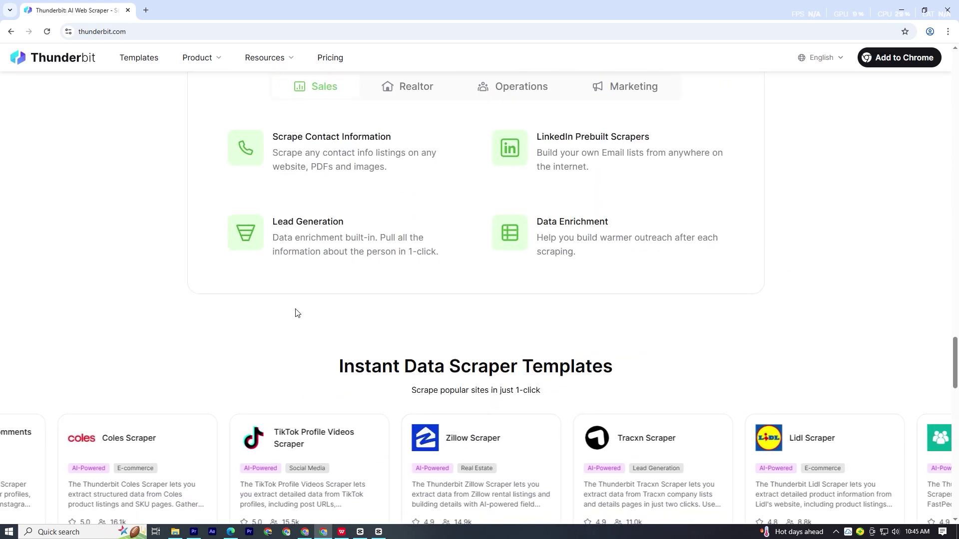
scroll(550, 329, "down", 1)
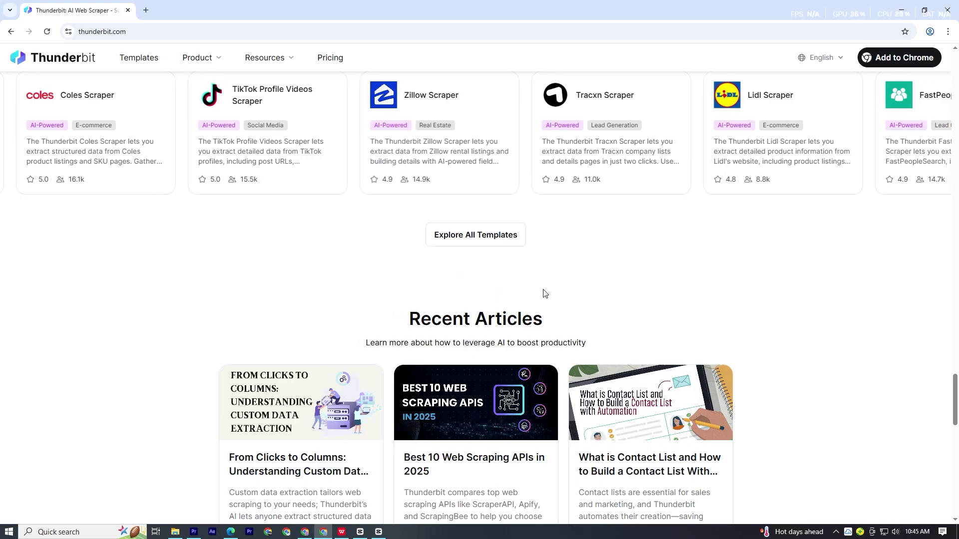
scroll(514, 300, "down", 6)
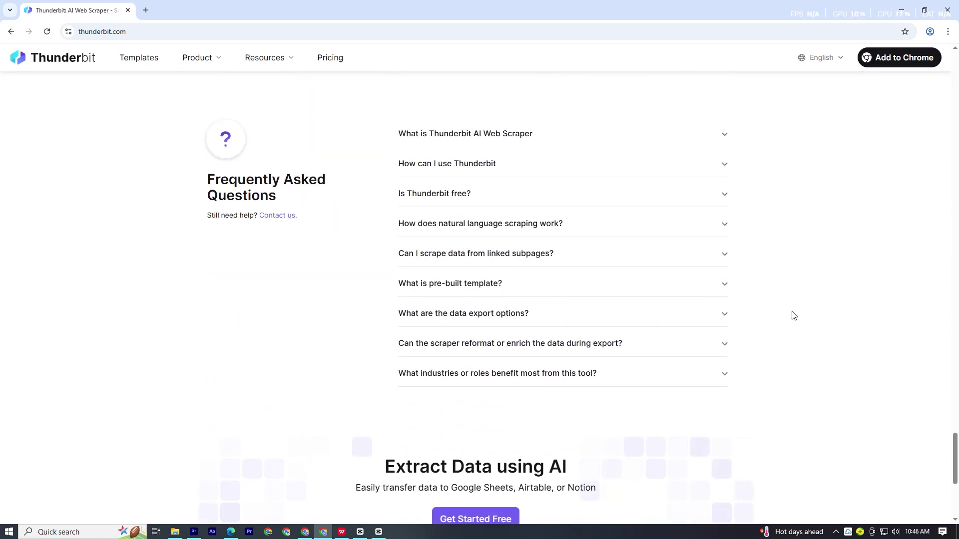
scroll(799, 147, "up", 15)
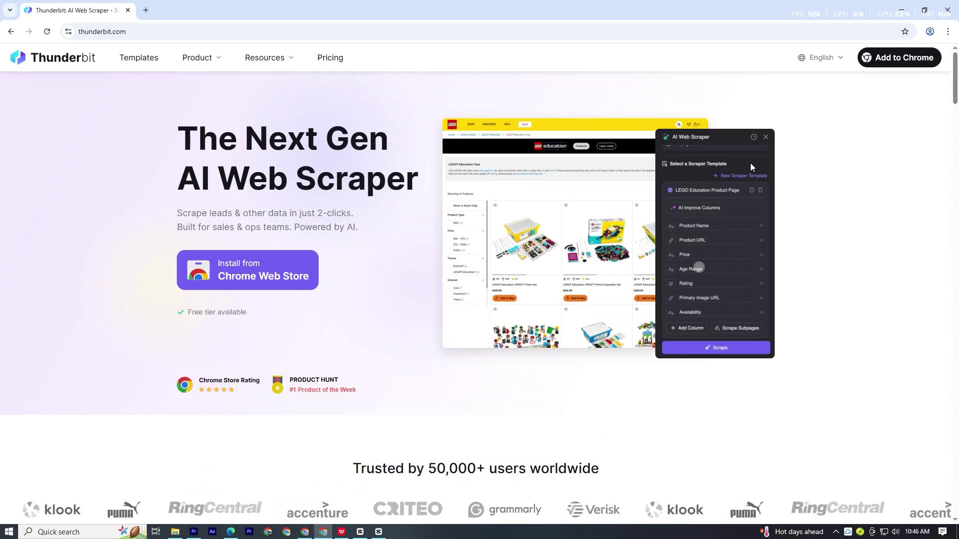